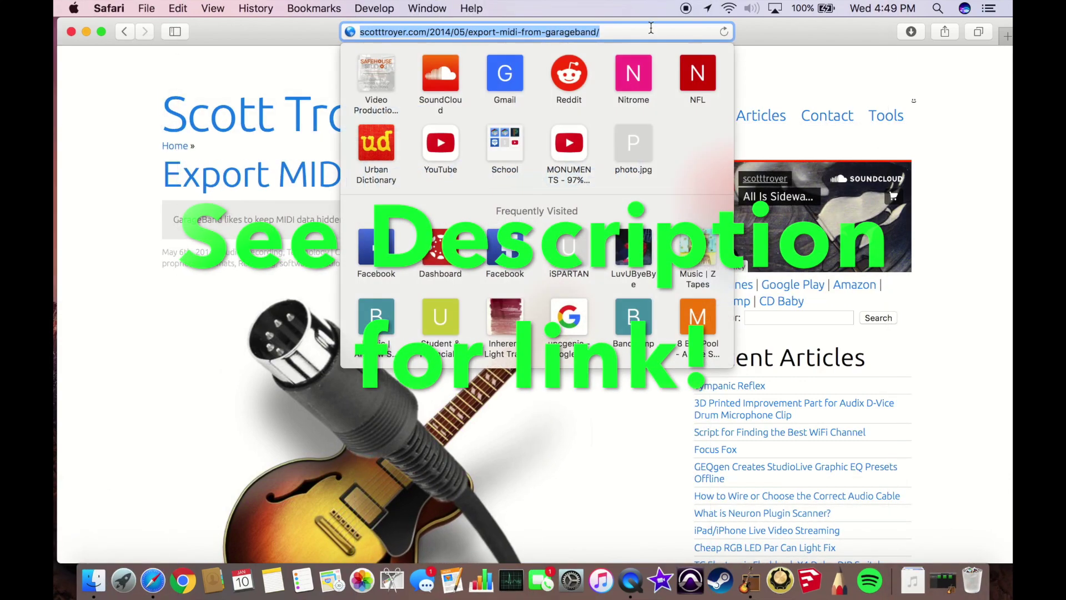
Step: Download GB2MIDI.ZIP from the Export MIDI from GarageBand article, then hide Safari
left_click(148, 133)
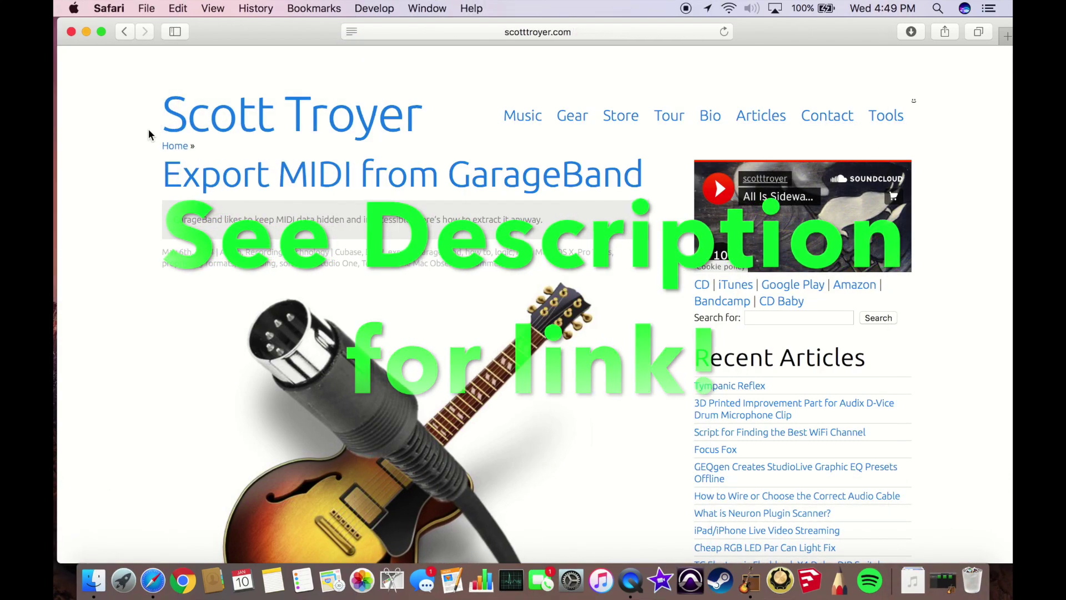
scroll(148, 136, "down", 10)
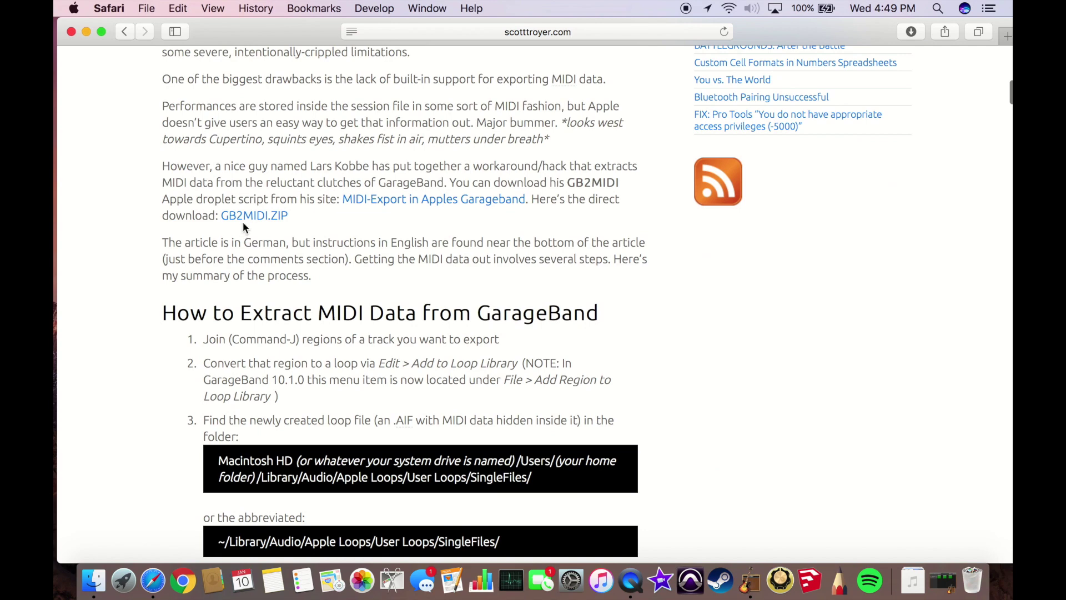
left_click(251, 217)
key("super+h")
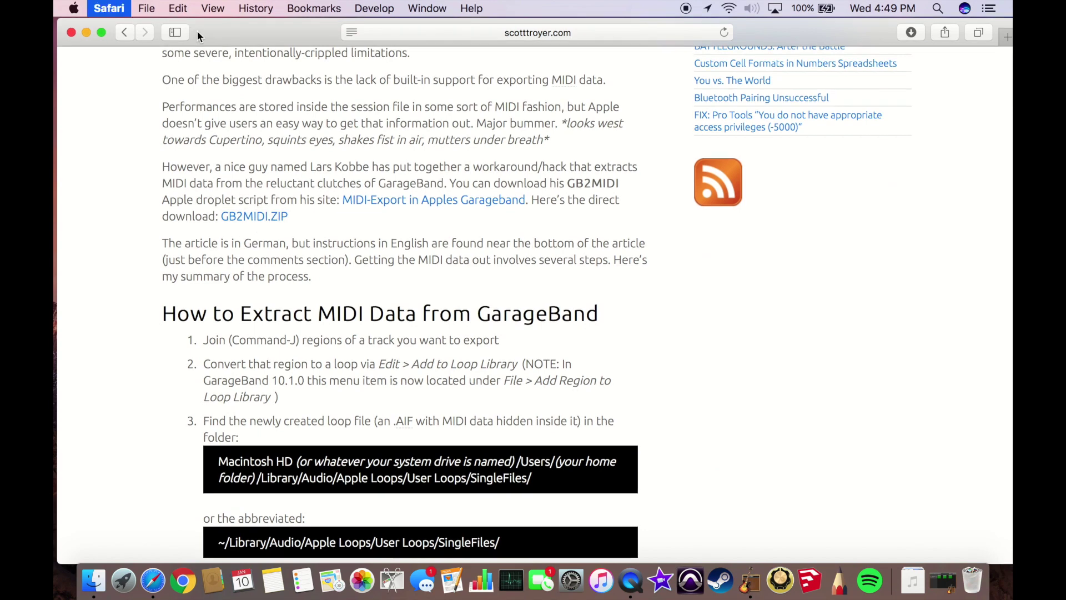
Step: Restore GarageBand and merge the three Classic Electric Piano regions into one spanning bars 1–19
left_click(952, 593)
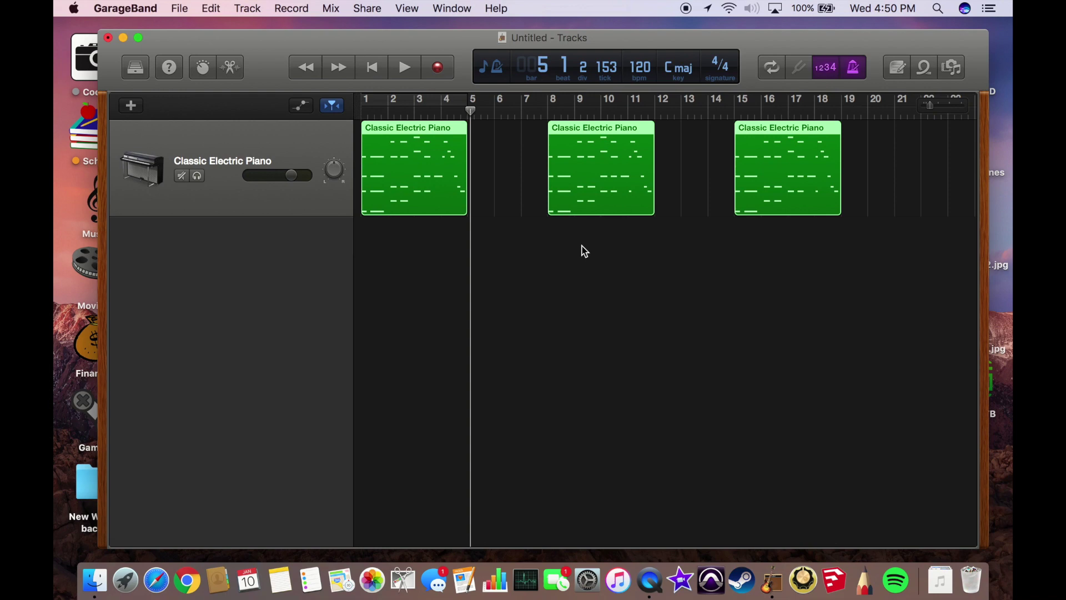
left_click_drag(791, 253, 392, 183)
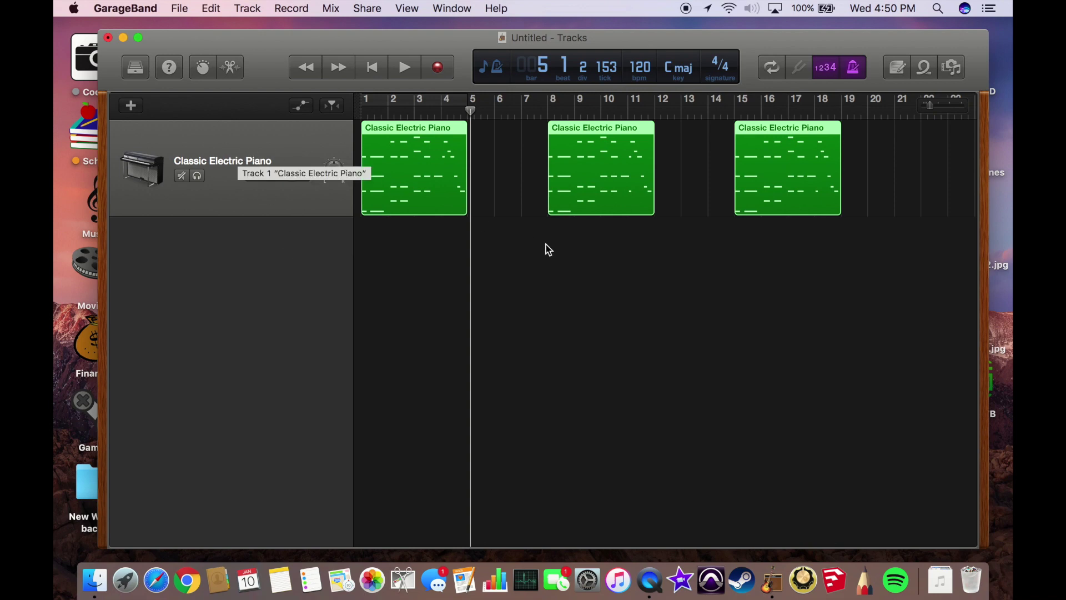
key("super+j")
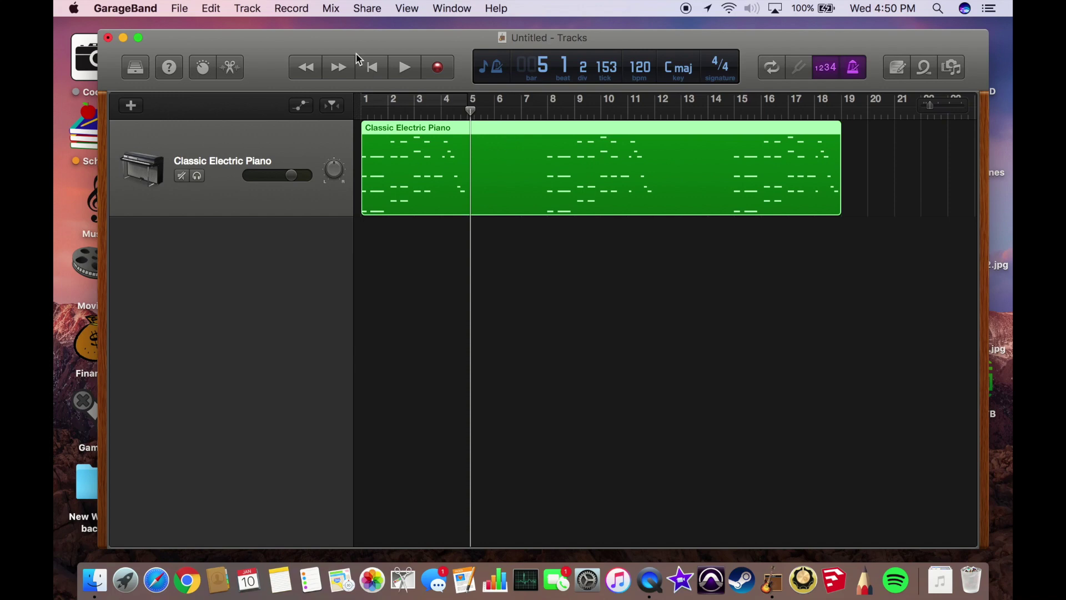
left_click(181, 8)
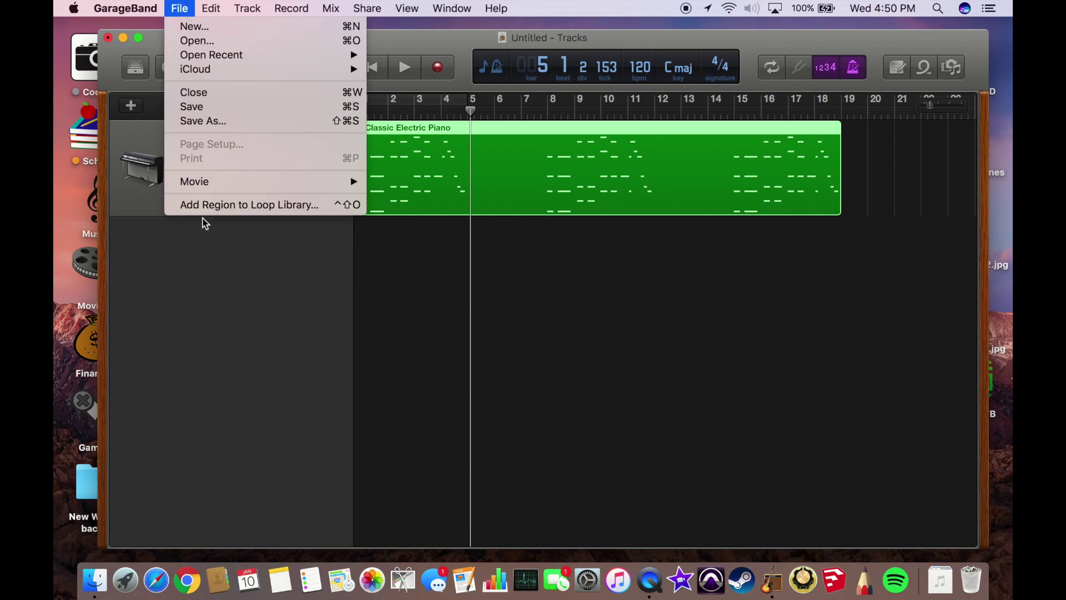
Step: Add the merged piano region to the loop library as 'Midi example 1', then minimize GarageBand
left_click(217, 205)
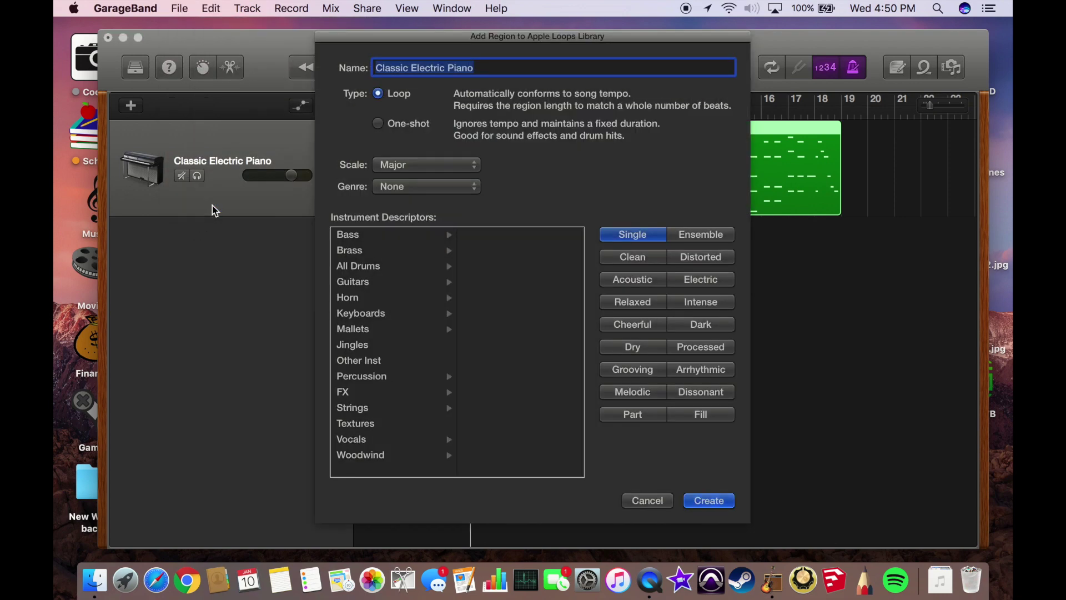
left_click_drag(476, 68, 359, 41)
type("Midi example 1")
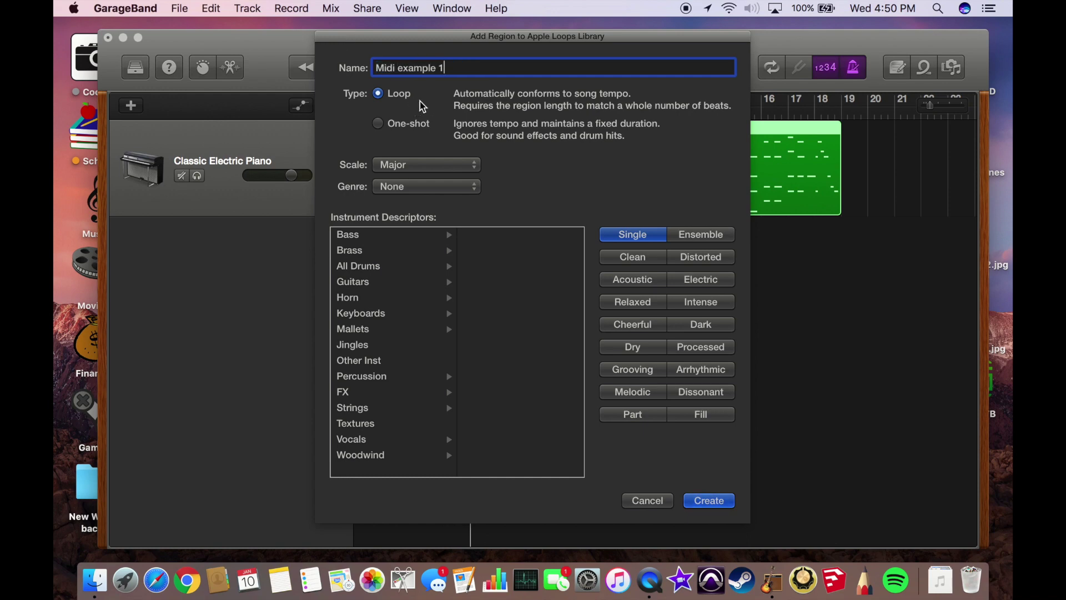
key("Return")
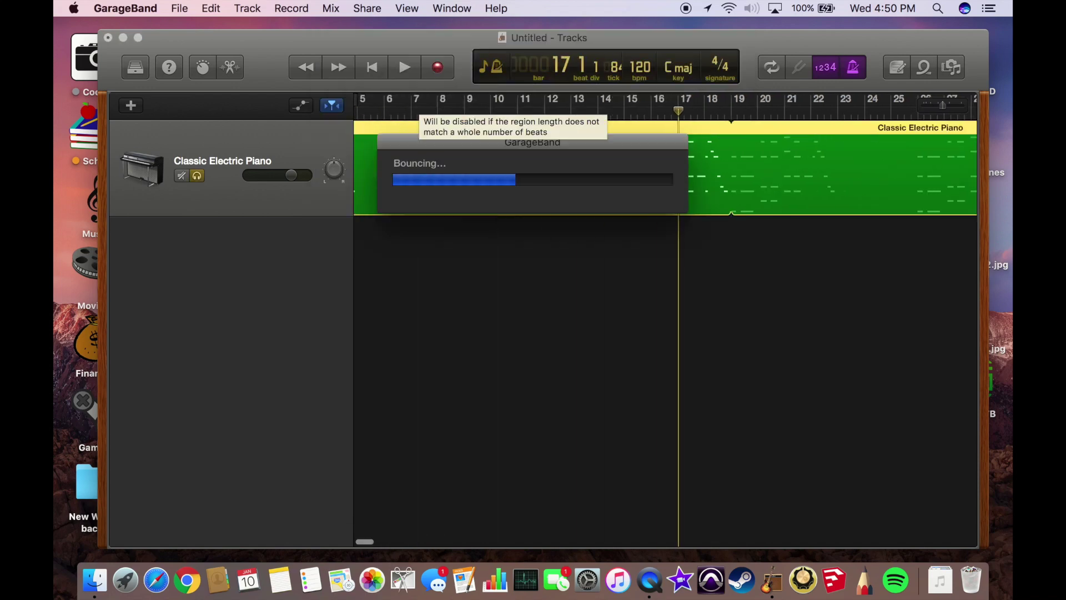
left_click(123, 37)
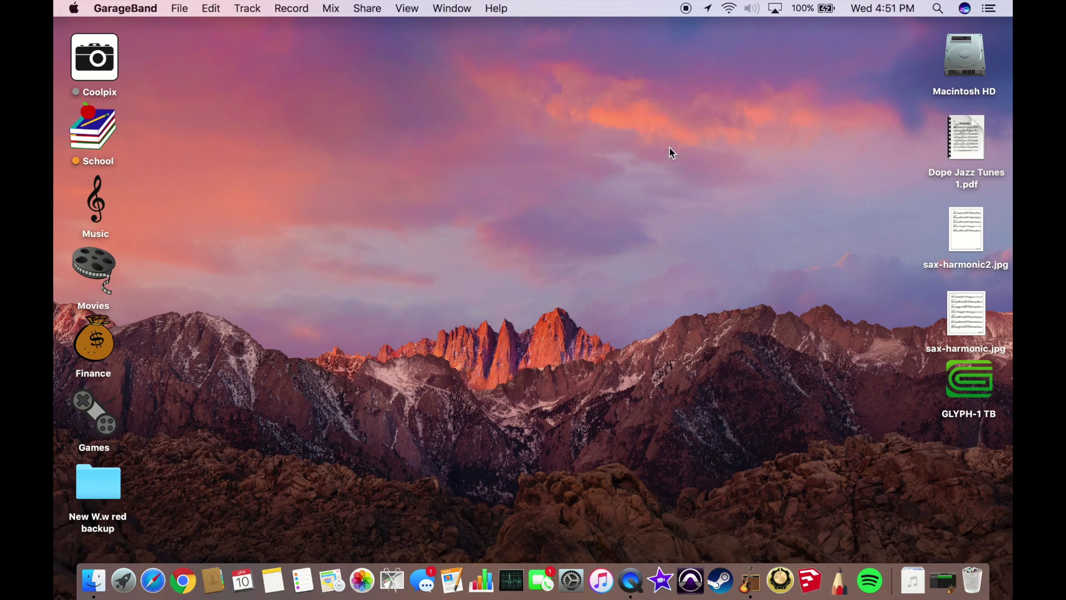
Step: Browse from Macintosh HD through the home Library to Audio > Apple Loops > User Loops > SingleFiles
double_click(973, 67)
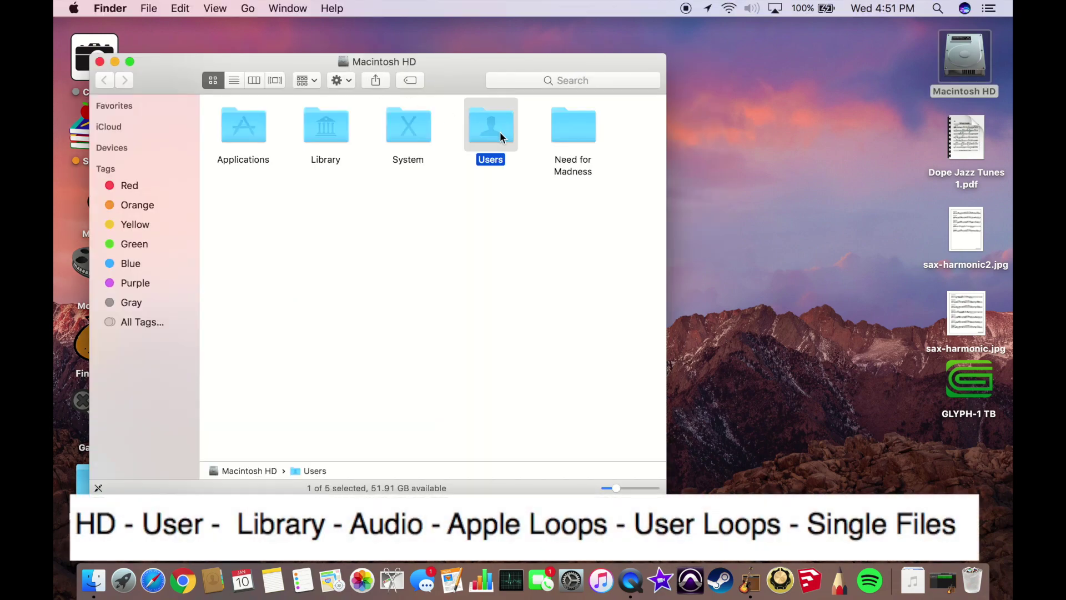
double_click(491, 128)
left_click(247, 124)
double_click(248, 123)
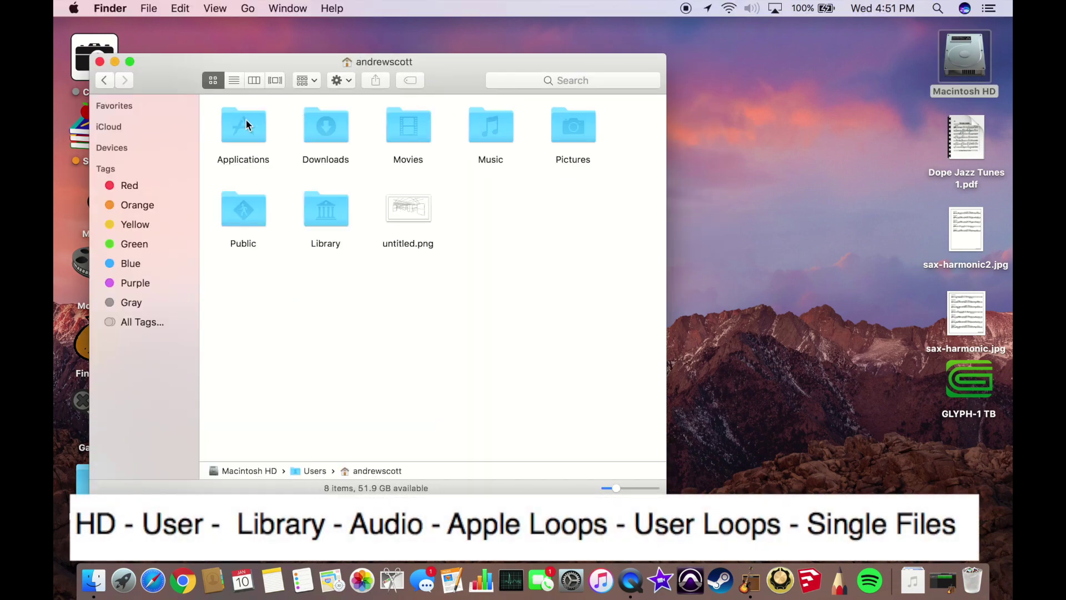
double_click(329, 221)
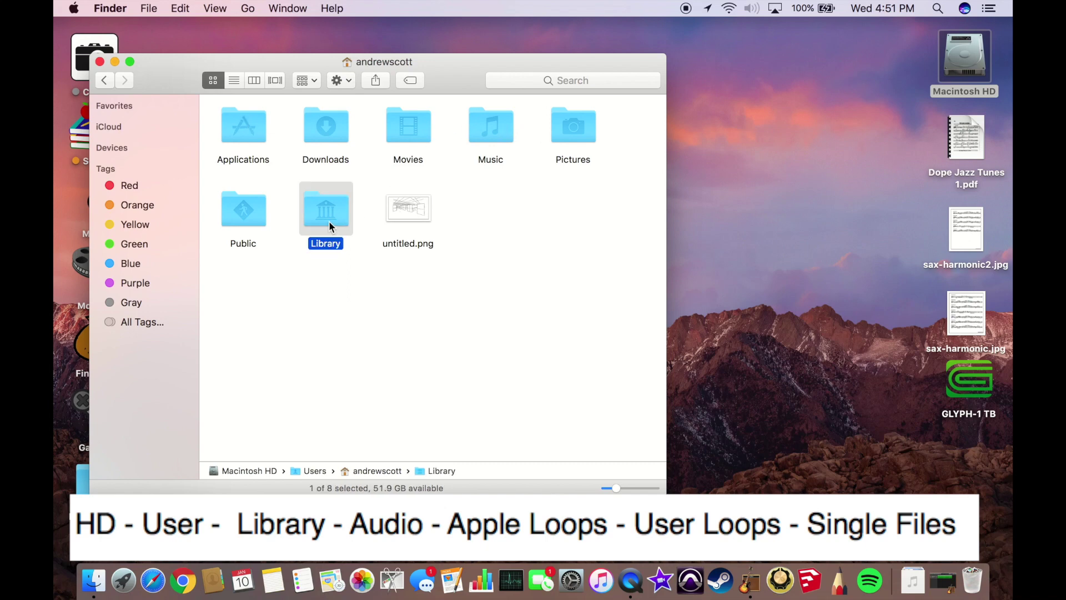
double_click(242, 213)
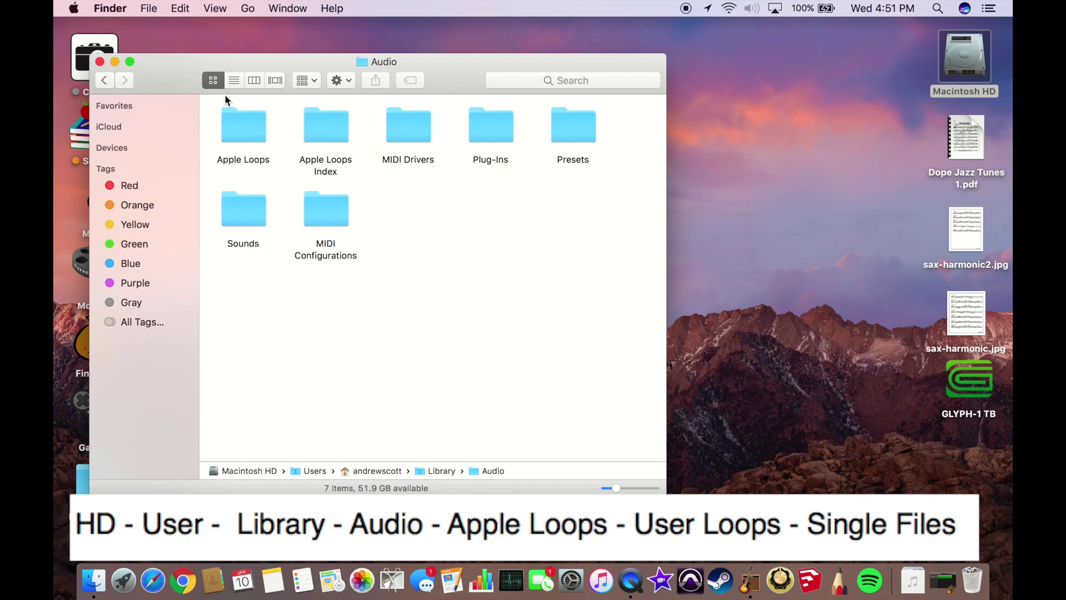
double_click(239, 118)
double_click(241, 126)
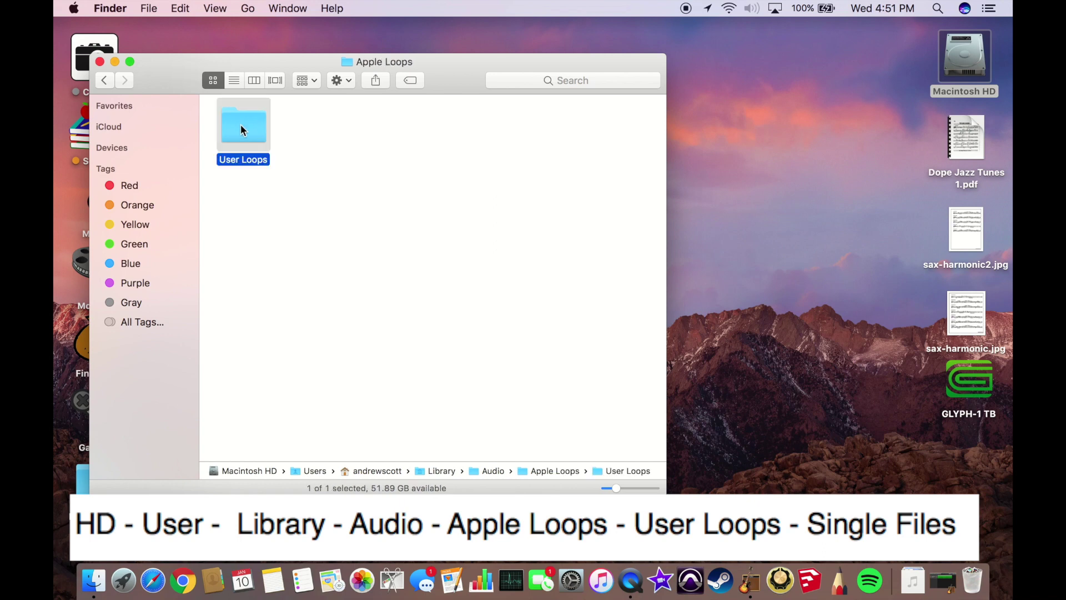
double_click(241, 124)
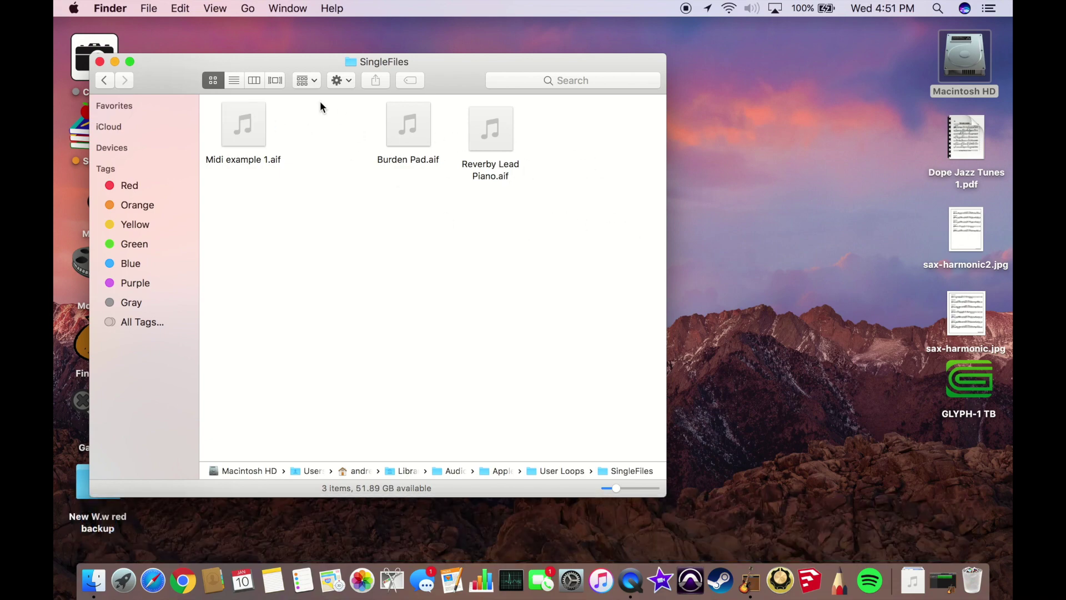
Step: Move Midi example 1.aif from SingleFiles onto the desktop and minimise the folder window
left_click_drag(287, 62, 658, 156)
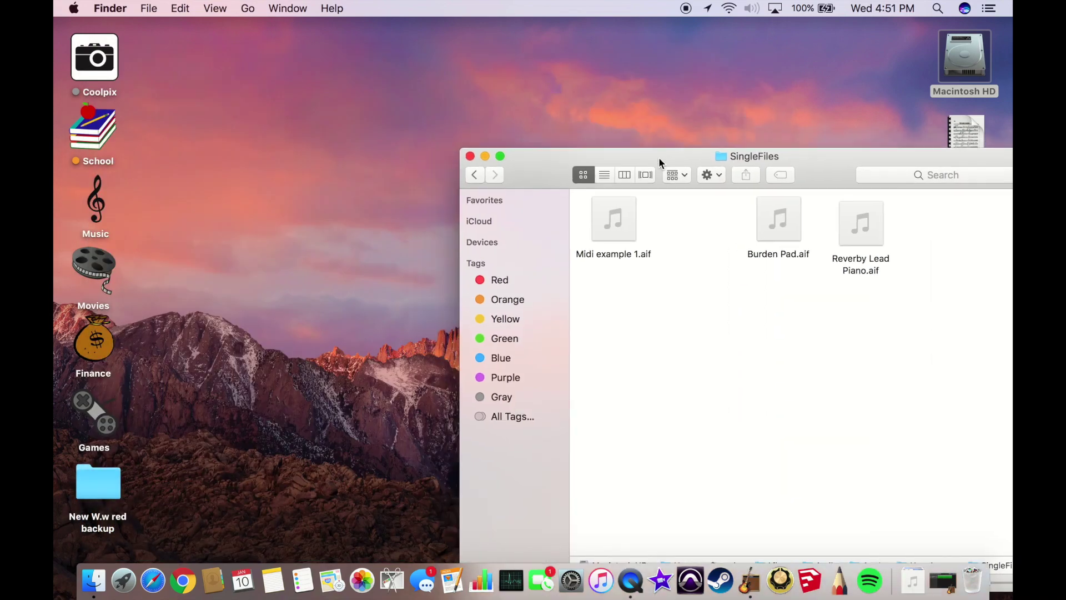
left_click(605, 223)
left_click_drag(605, 224, 389, 97)
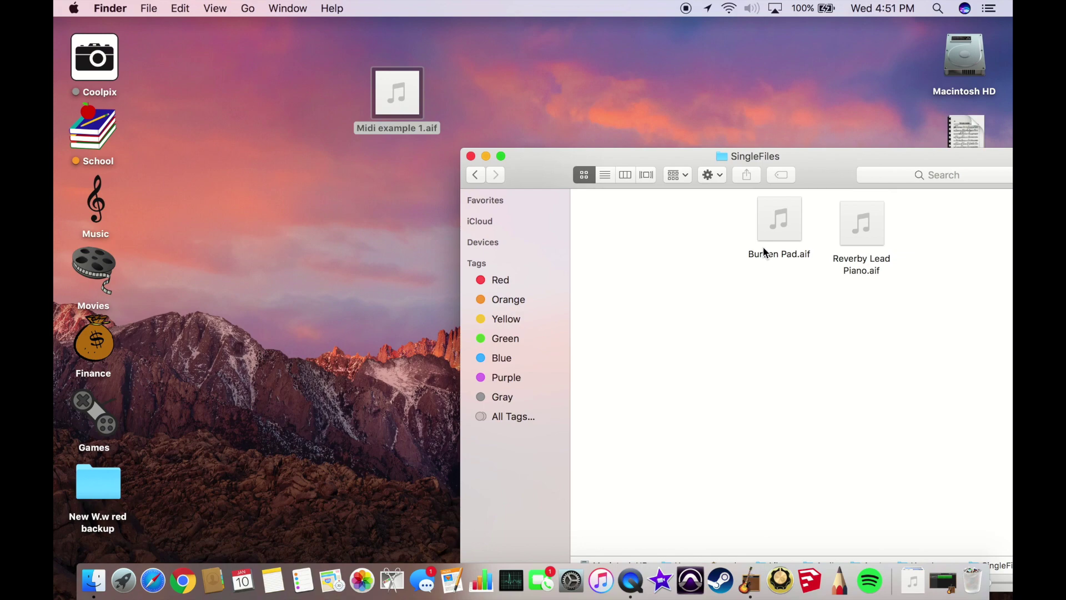
left_click(486, 156)
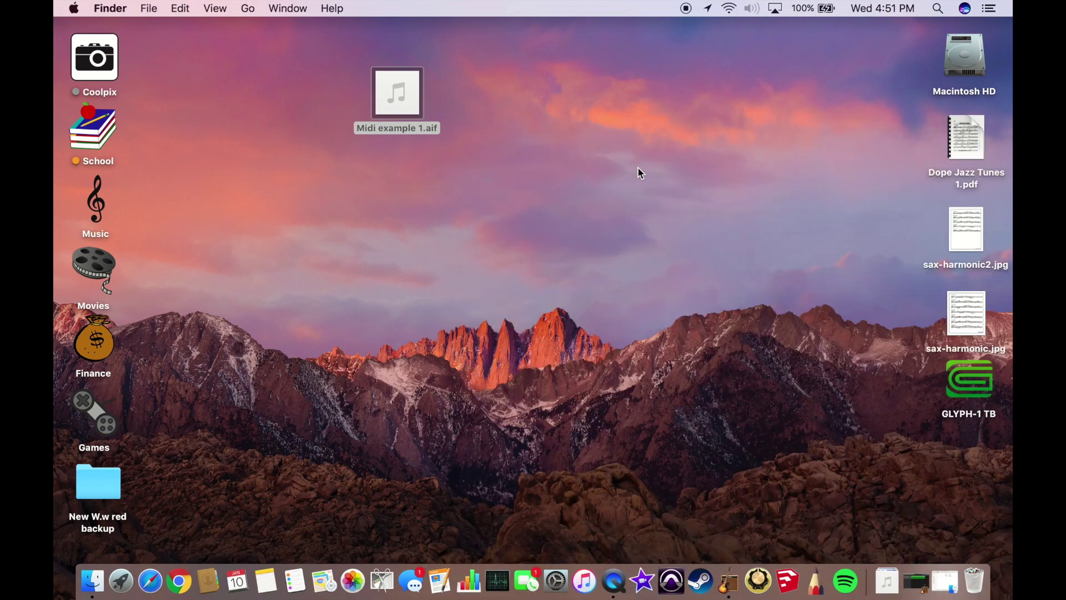
Step: Launch GB2MIDI through a Spotlight search for 'gb'
left_click(938, 8)
type("gb")
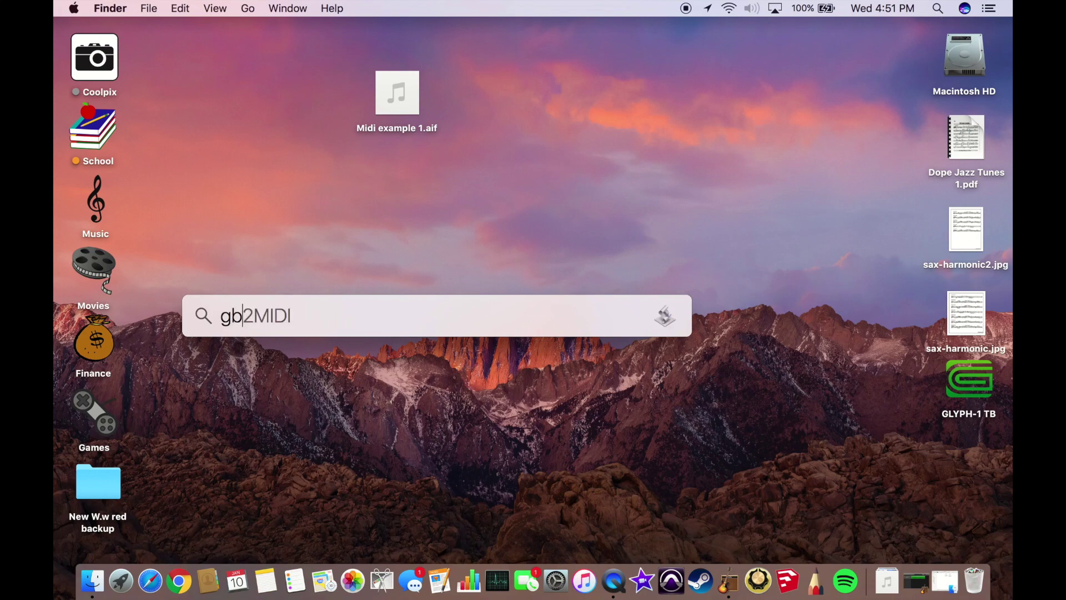
key("Return")
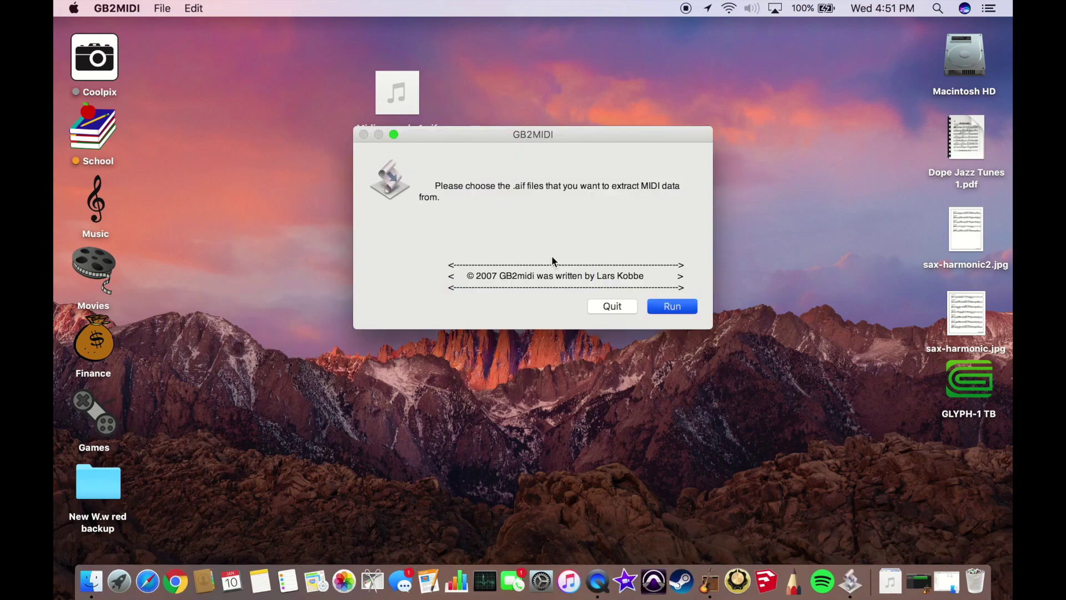
Step: Run GB2MIDI on Midi example 1.aif to create Midi example 1.mid on the desktop
key("Return")
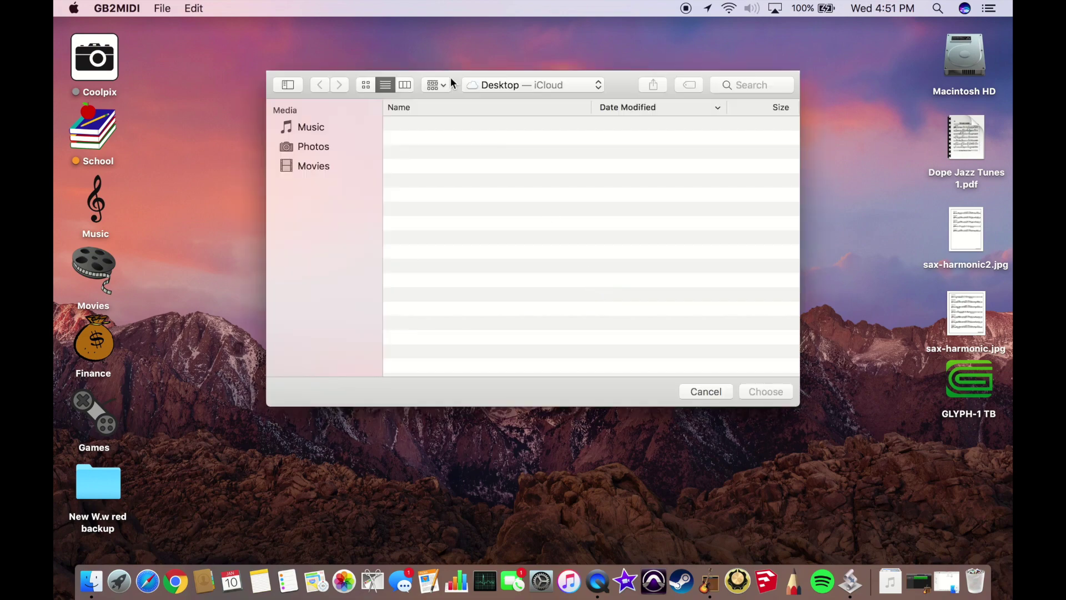
left_click_drag(397, 71, 383, 77)
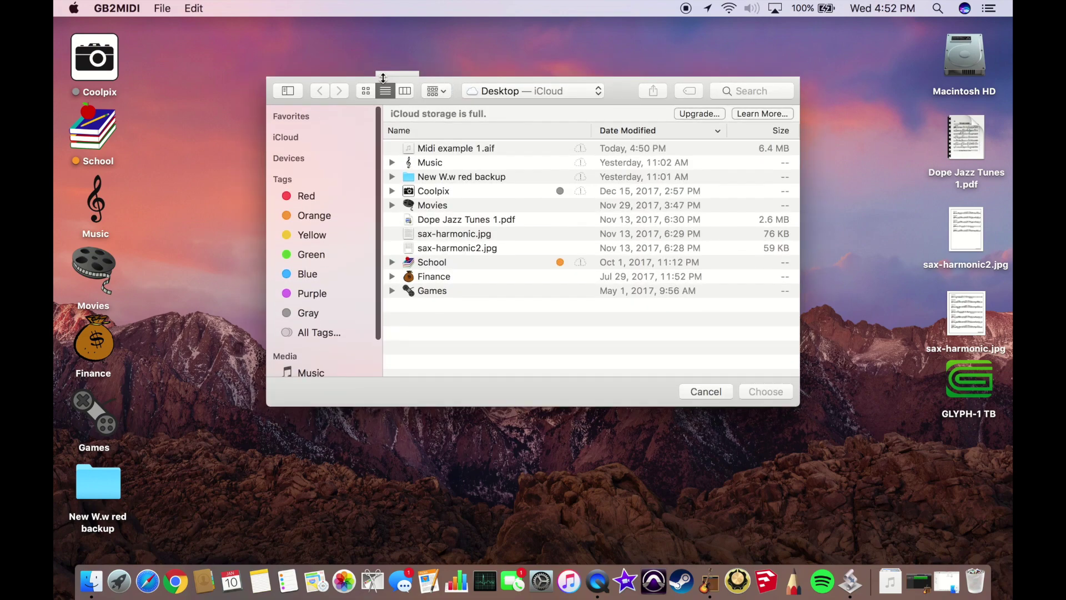
left_click(449, 151)
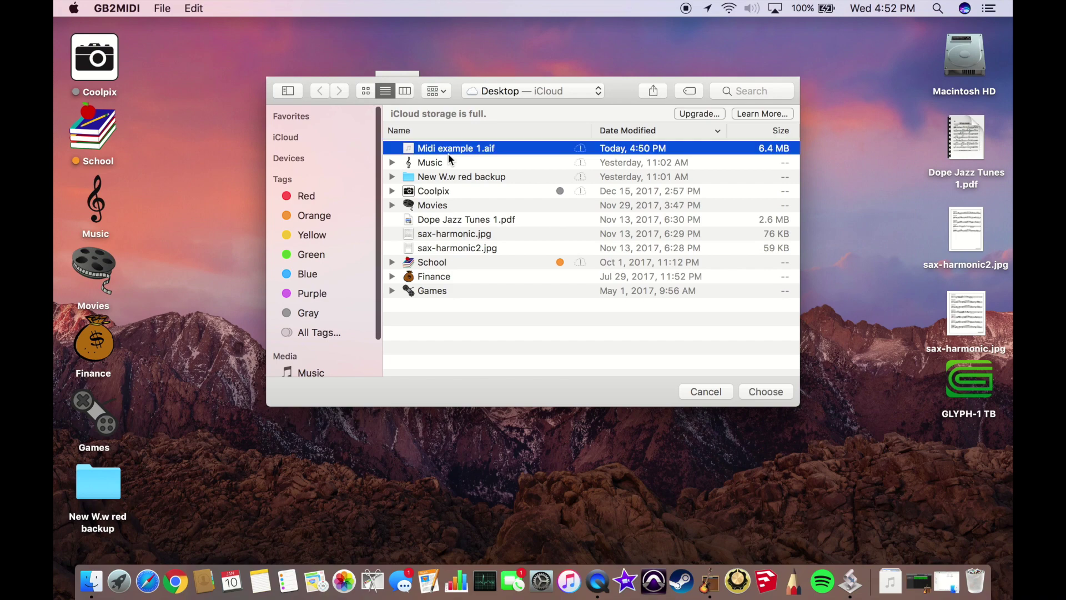
left_click(765, 387)
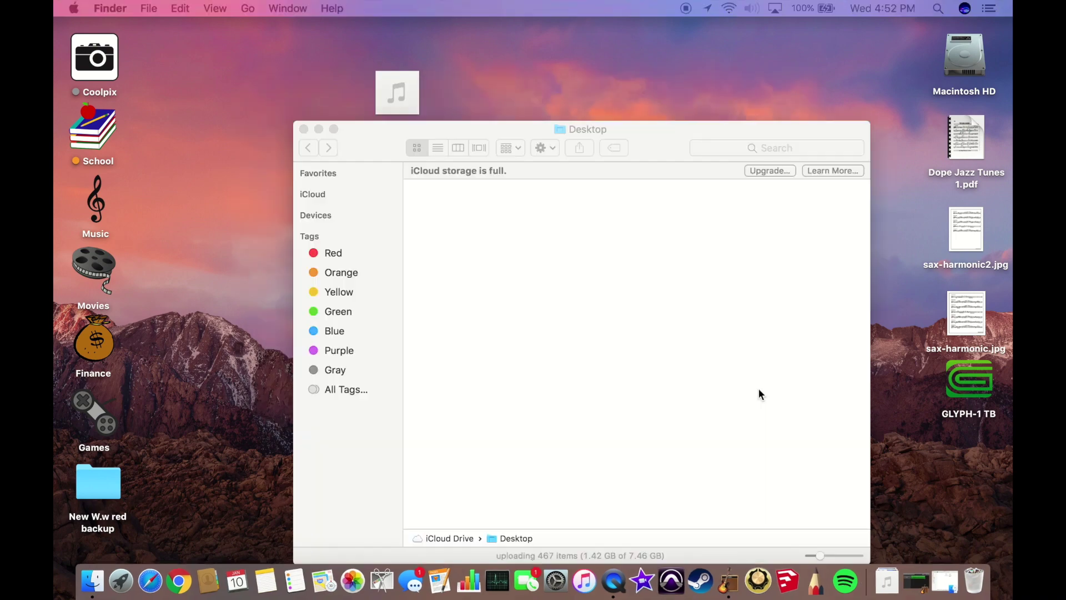
Step: Close the Desktop window, reposition Midi example 1.mid, and bring back the GarageBand project
left_click(303, 129)
left_click(953, 485)
left_click_drag(955, 472, 501, 113)
left_click(904, 577)
Step: Import Midi example 1.mid as a Steinway Grand Piano track at bar 1, keeping the project tempo
left_click_drag(473, 193, 388, 318)
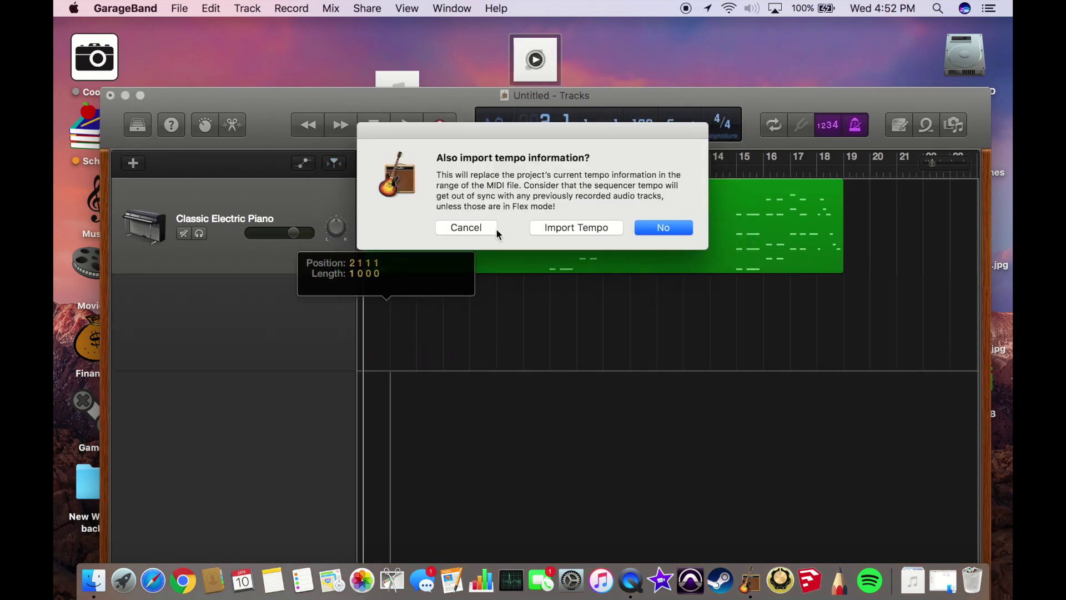
left_click(646, 227)
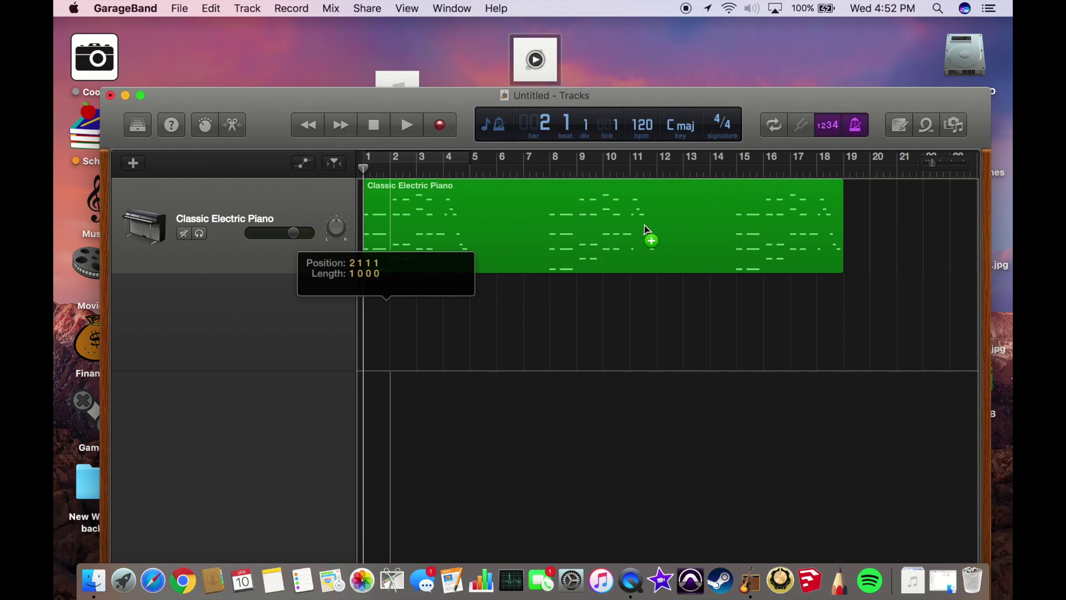
left_click_drag(505, 325, 447, 314)
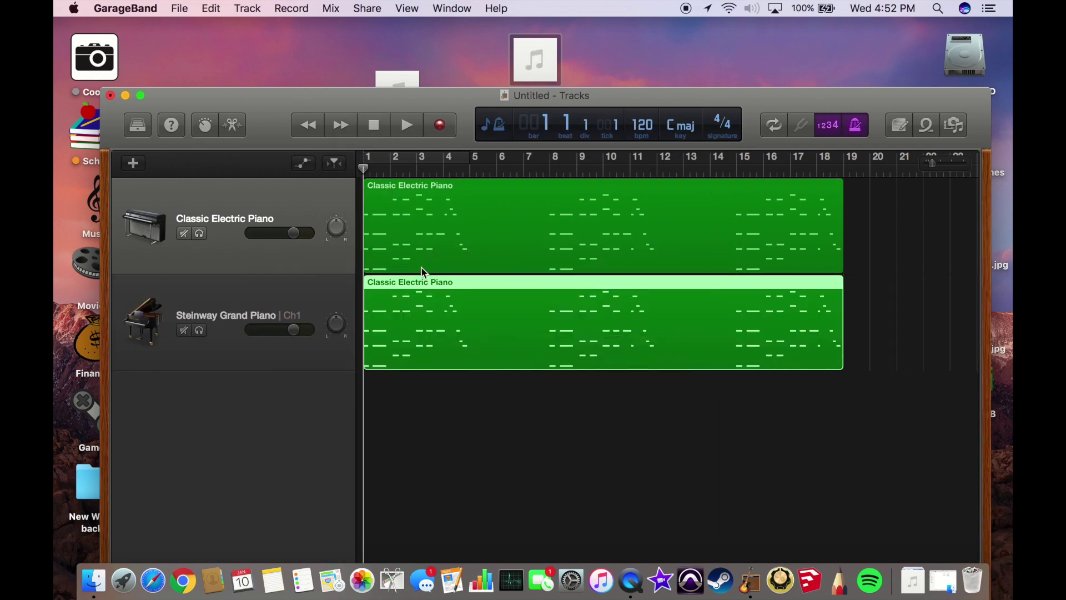
scroll(423, 272, "up", 5)
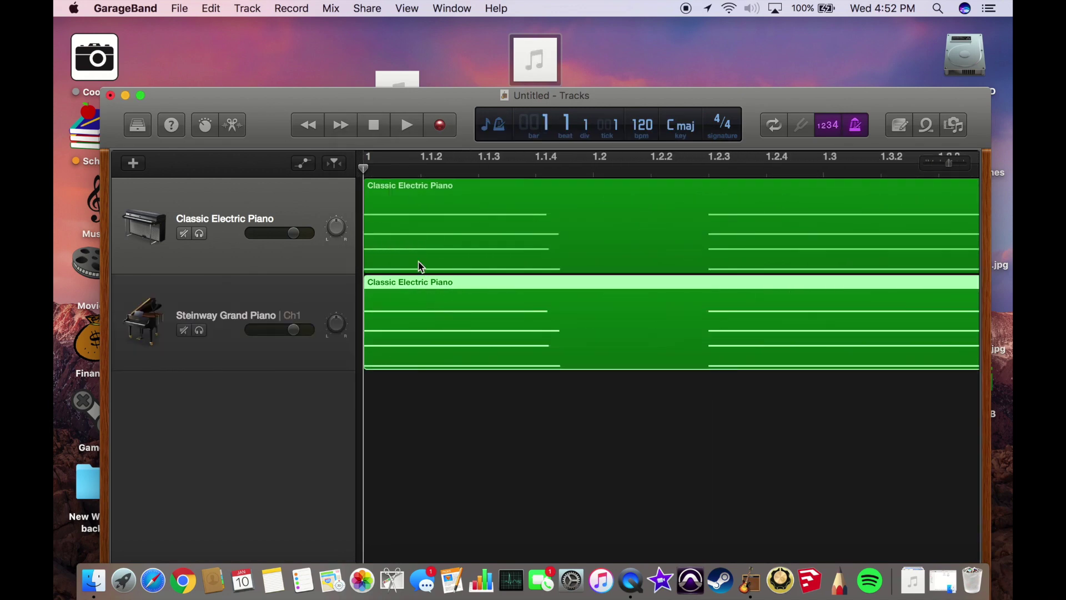
scroll(421, 267, "right", 15)
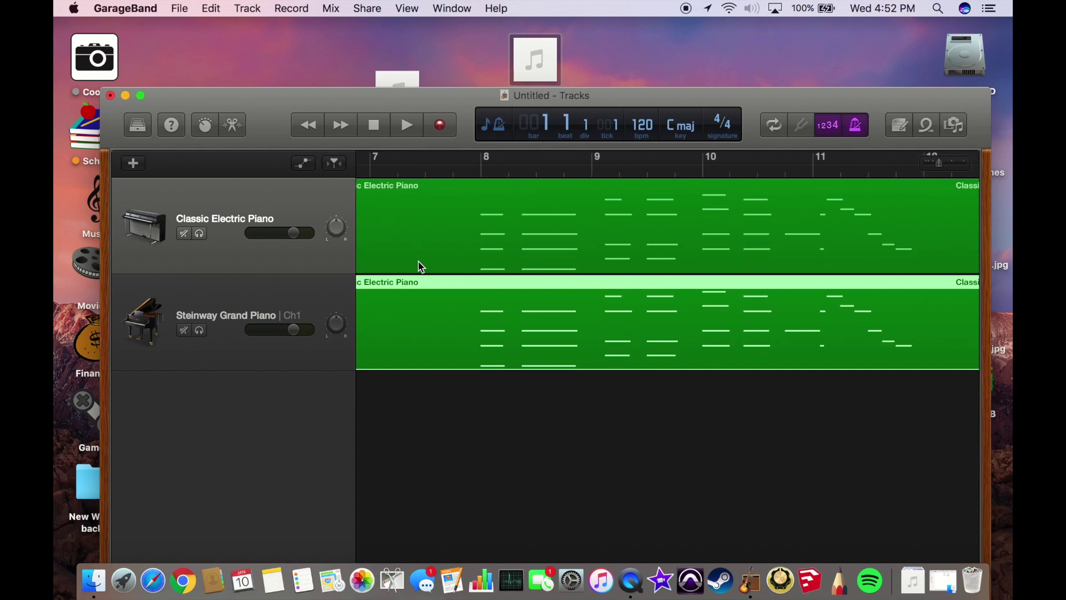
scroll(421, 267, "down", 10)
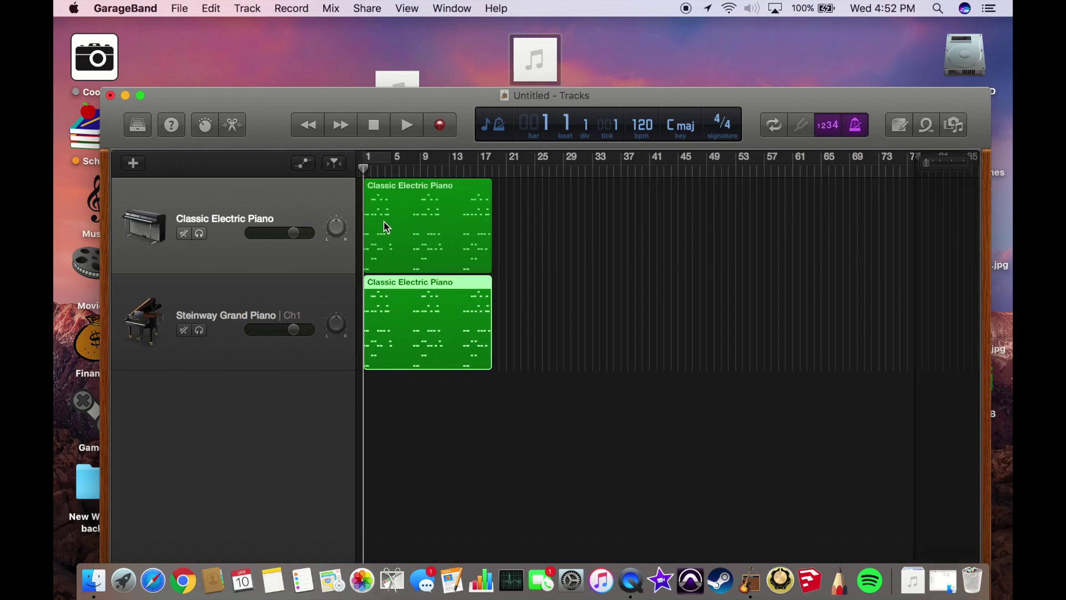